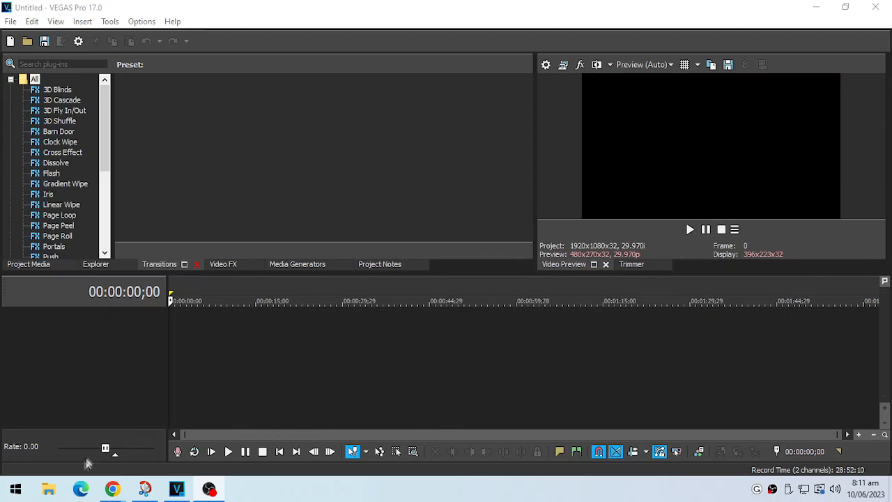
Step: Add the photo WIN_20230512_11_48_27_Pro.jpg from the Camera Roll folder in Pictures to the empty timeline
left_click(50, 492)
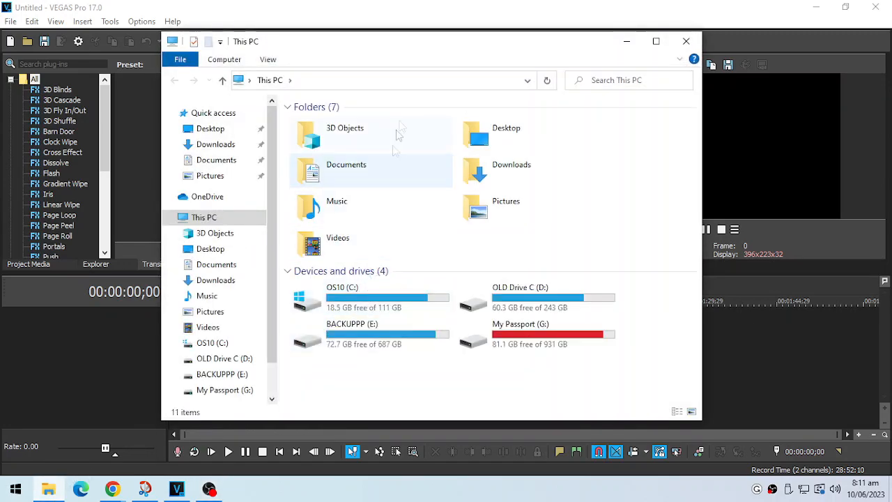
left_click_drag(443, 38, 698, 24)
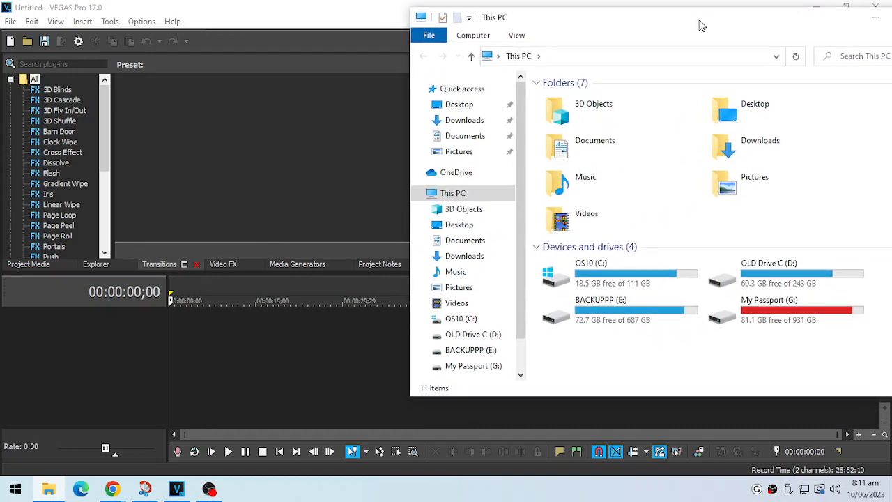
double_click(733, 190)
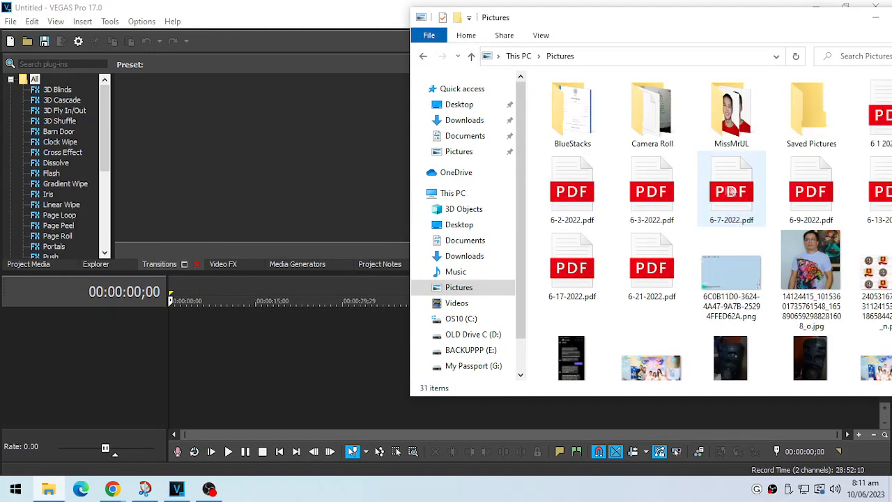
double_click(653, 139)
left_click_drag(652, 209, 224, 357)
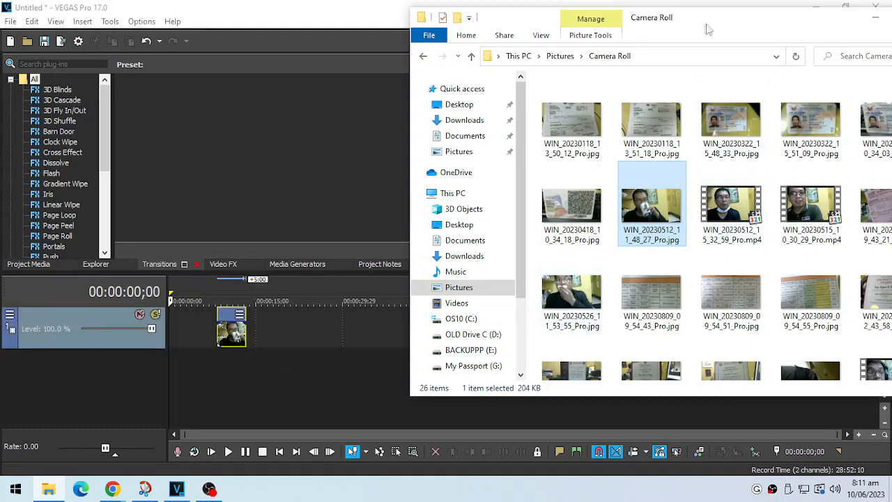
left_click_drag(708, 30, 607, 54)
left_click(808, 39)
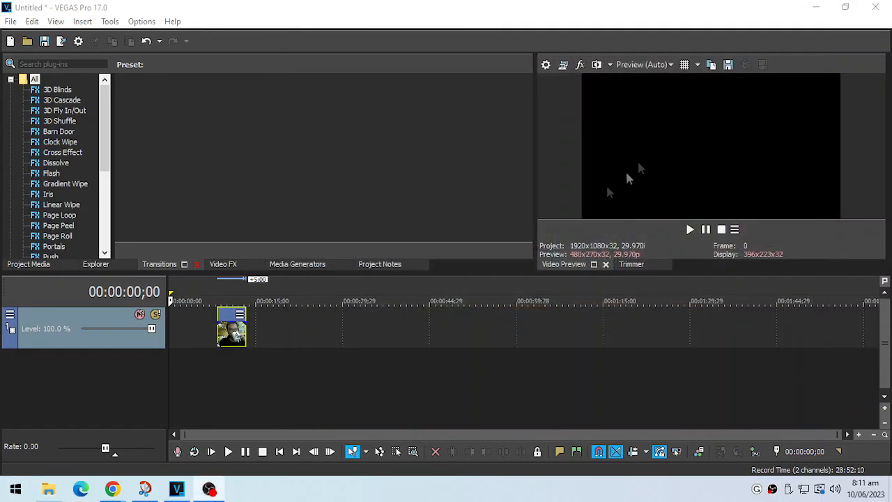
Step: Extend the photo clip to about 20 seconds, place it at the start of the timeline, and play it back
left_click_drag(247, 335, 344, 335)
left_click_drag(282, 327, 234, 332)
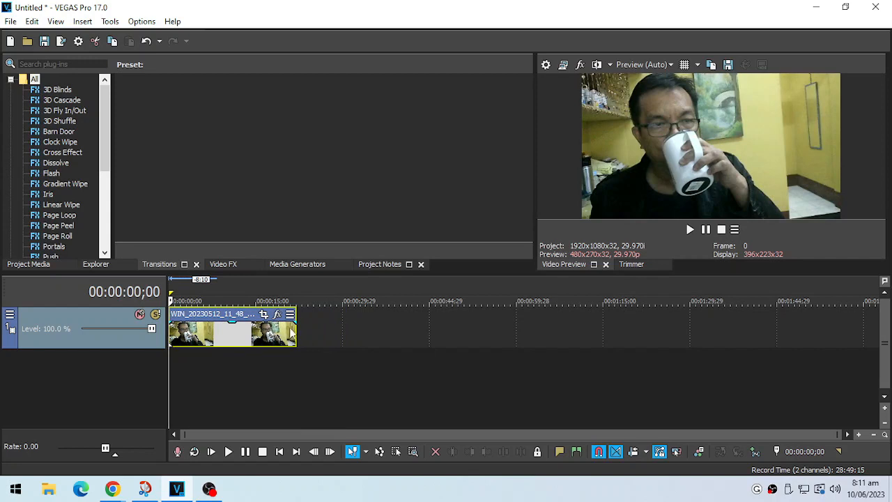
left_click_drag(296, 332, 279, 348)
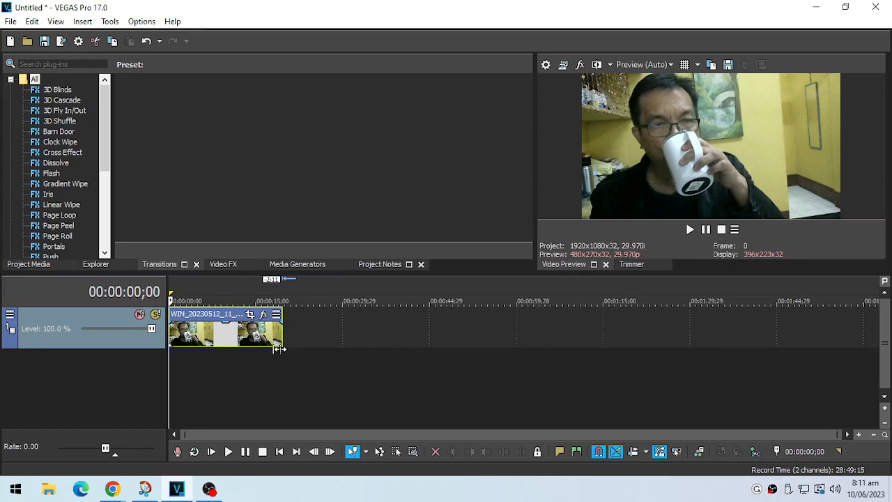
left_click(689, 230)
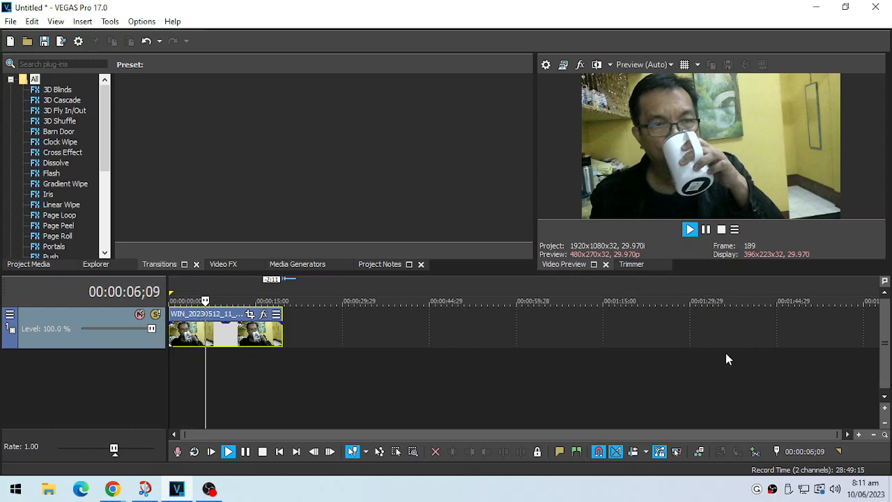
left_click(721, 229)
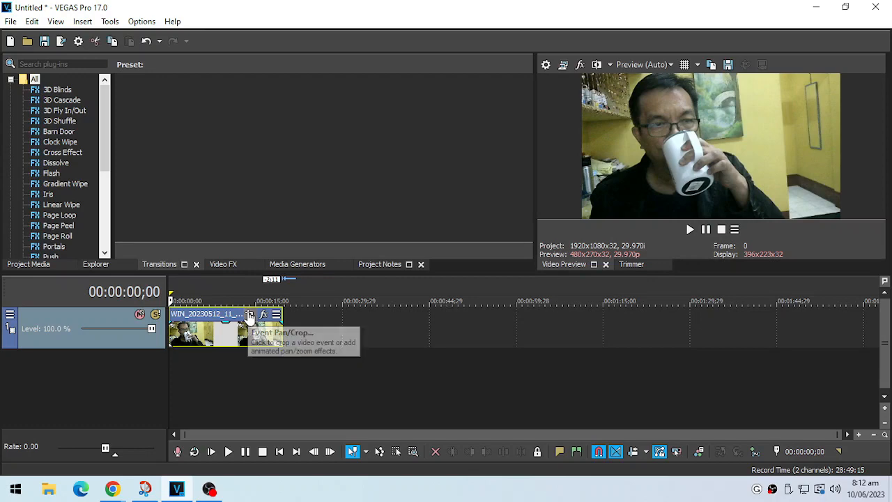
Step: Crop the photo clip with Event Pan/Crop to about 784 × 435 around the mug and play the result
left_click(249, 315)
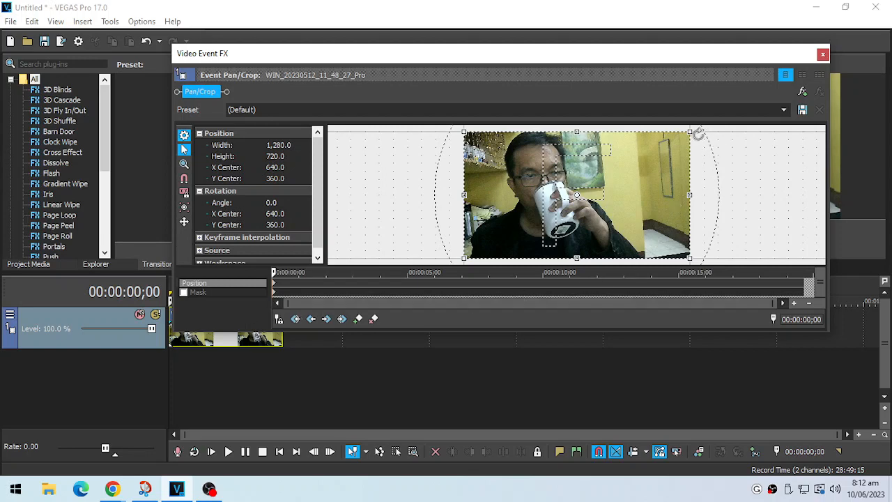
left_click_drag(690, 132, 603, 184)
left_click_drag(562, 211, 595, 201)
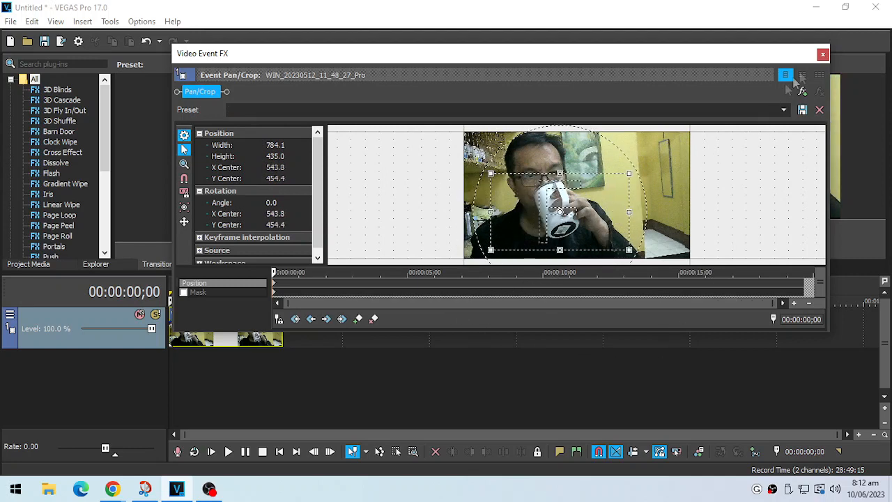
left_click(822, 54)
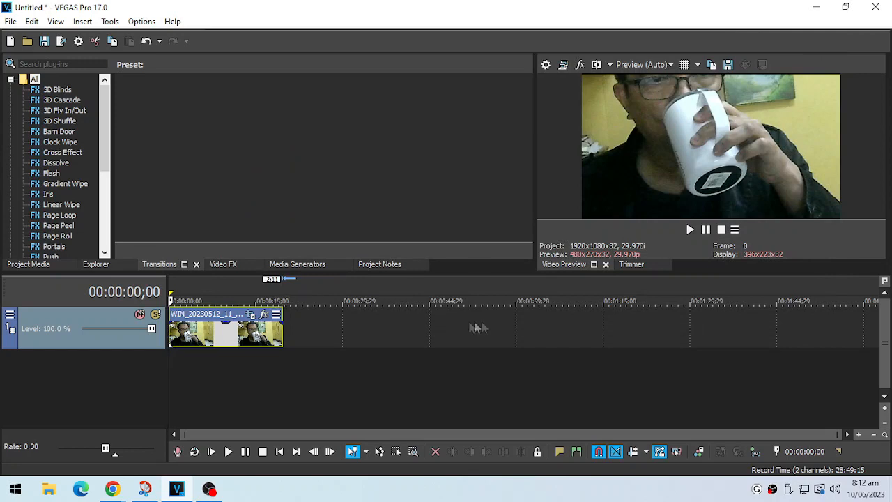
left_click(690, 229)
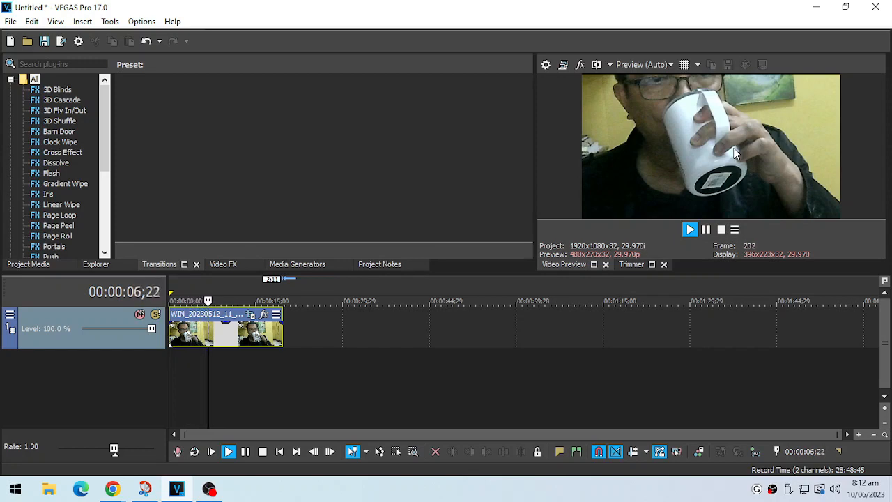
left_click(721, 229)
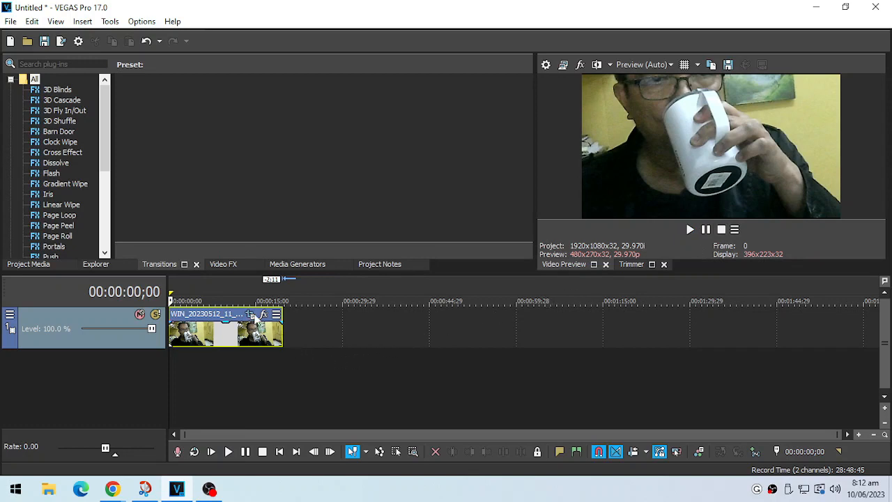
Step: Enlarge the clip's Pan/Crop frame at the starting keyframe to about 1,280 × 709, covering nearly the whole photo
left_click(255, 316)
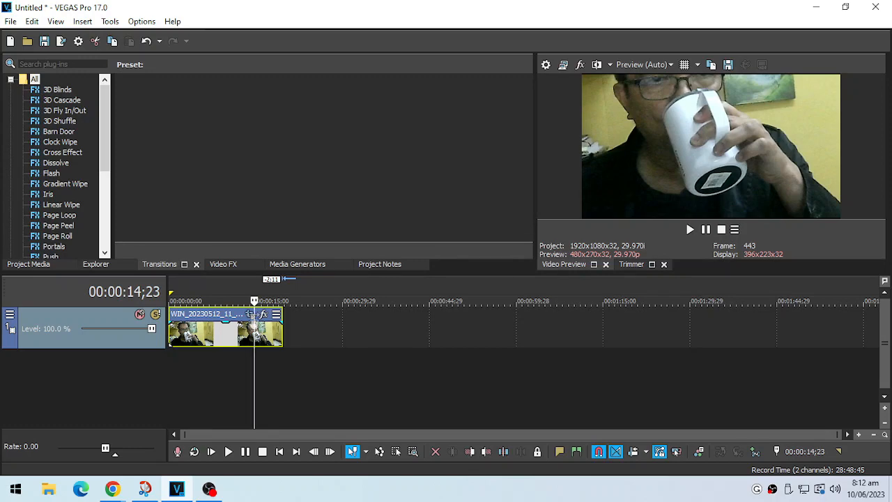
left_click(250, 315)
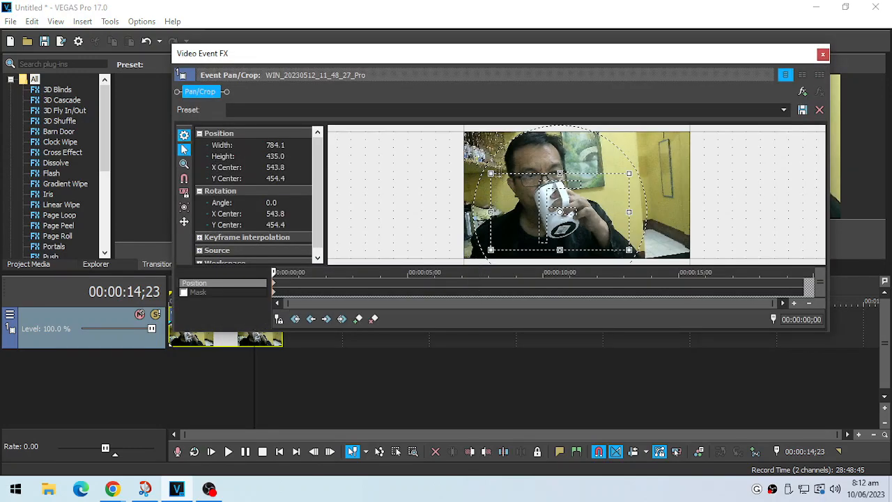
left_click_drag(491, 173, 460, 130)
left_click_drag(626, 247, 688, 258)
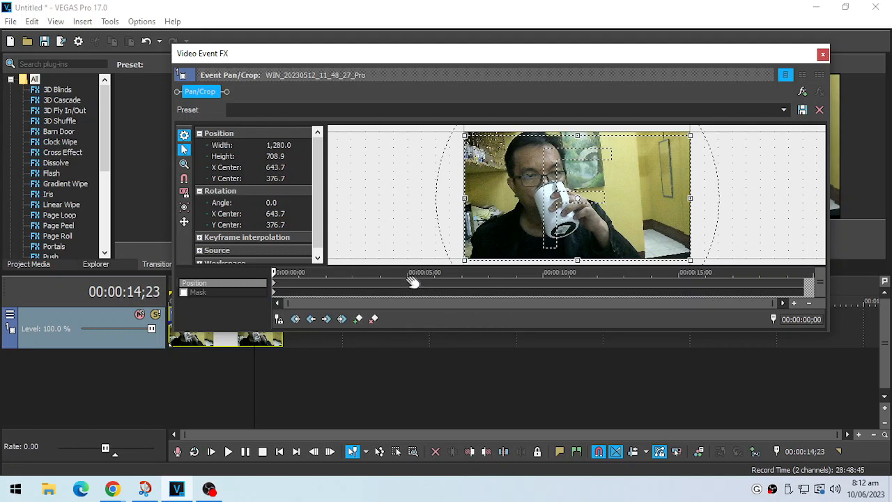
Step: Add a Position keyframe at 00:00:07;29 and shrink the crop frame to about 736 × 368 around the mug
left_click(488, 282)
left_click(343, 320)
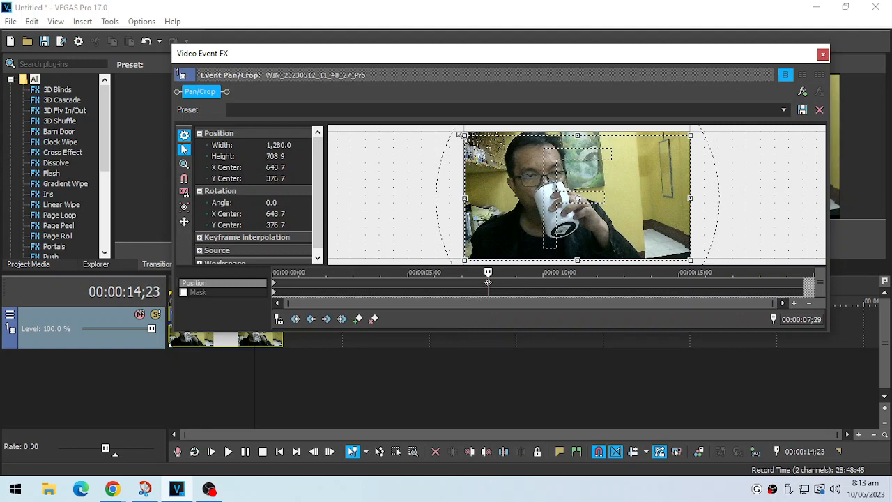
left_click_drag(461, 134, 502, 172)
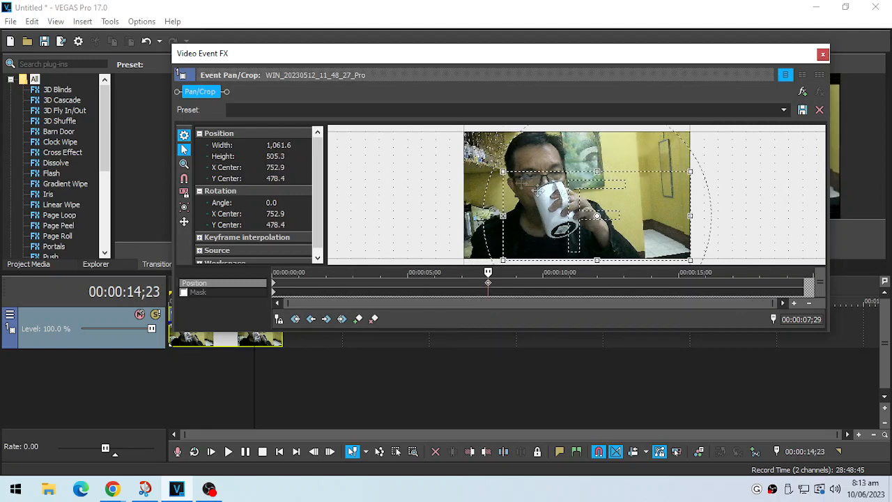
left_click_drag(694, 168, 637, 184)
left_click_drag(596, 228, 595, 226)
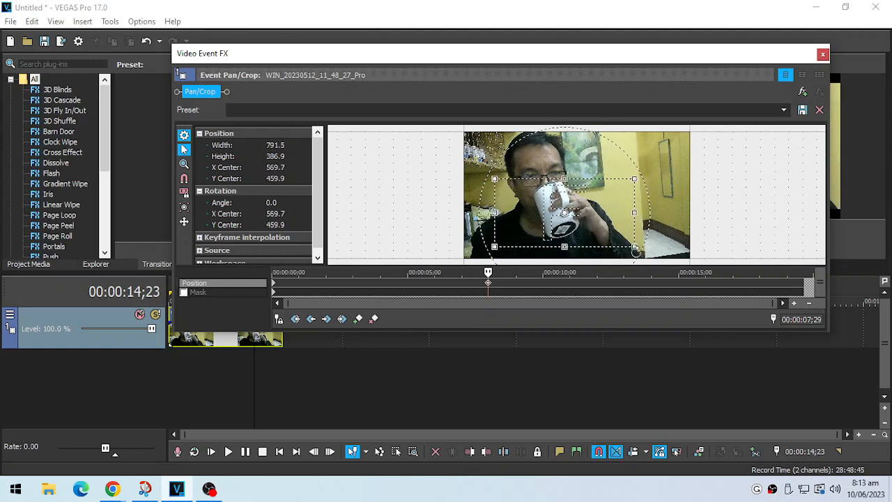
left_click_drag(634, 249, 624, 244)
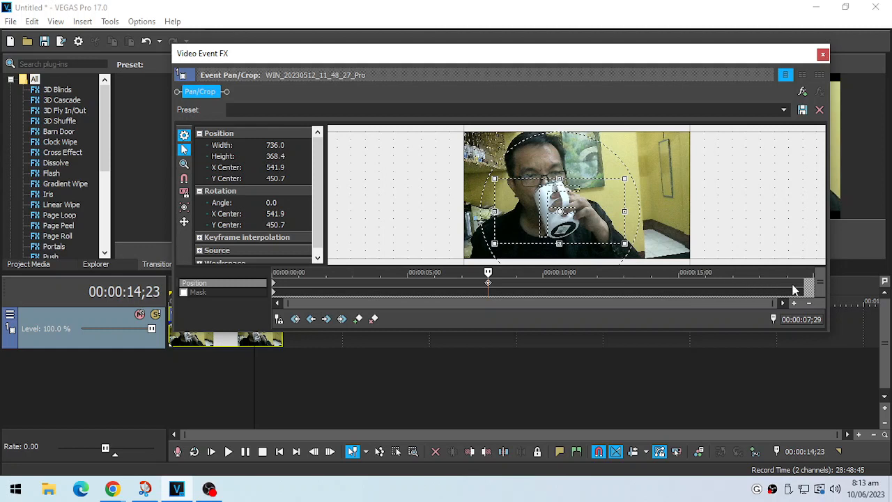
Step: Add a Position keyframe at 00:00:18;02 with the crop frame enlarged to about 1,276 × 727, and play the clip from the start
left_click(762, 286)
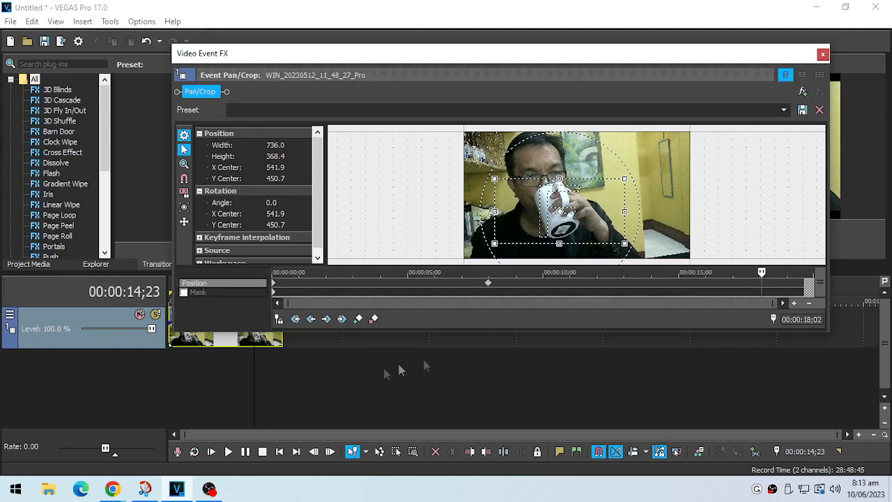
left_click(358, 319)
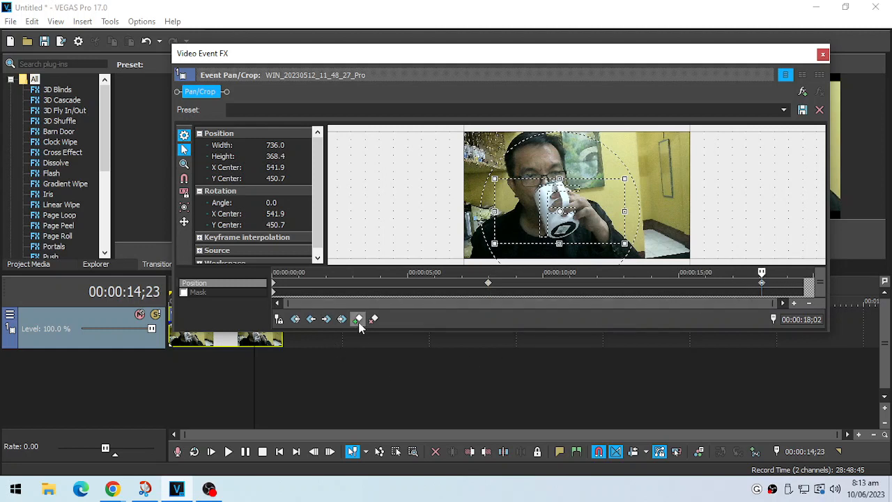
left_click_drag(617, 244, 687, 260)
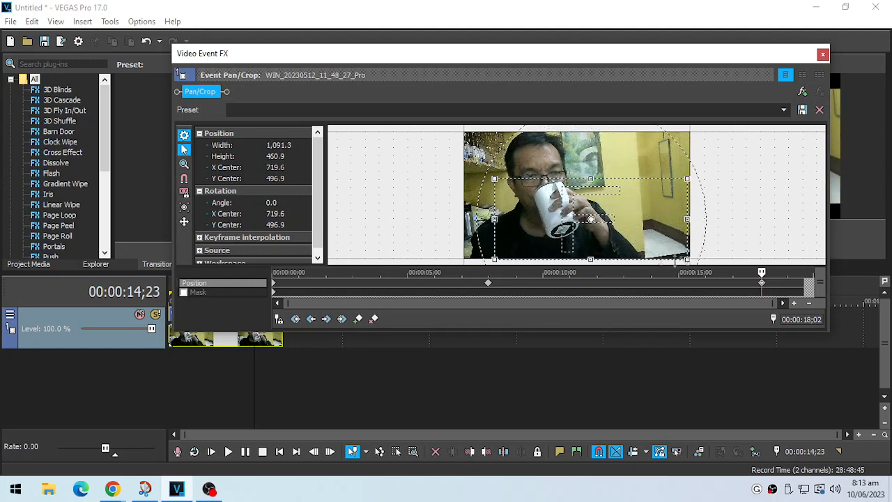
left_click_drag(492, 179, 458, 130)
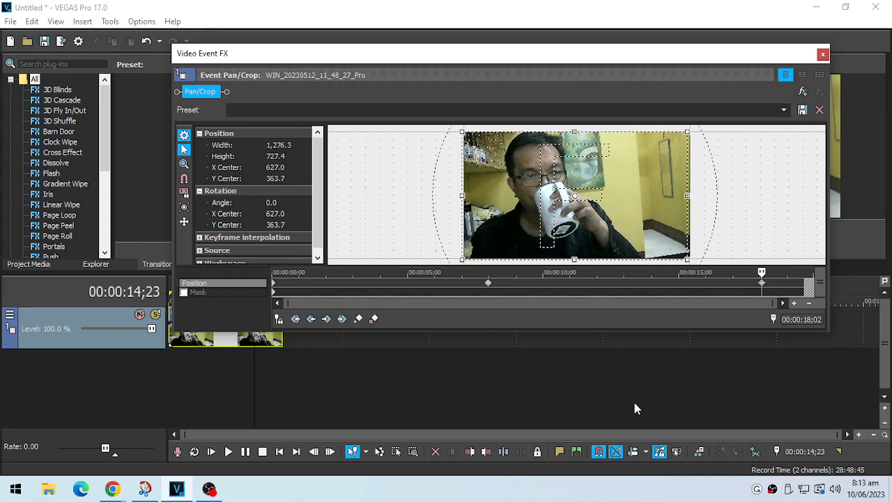
left_click(822, 53)
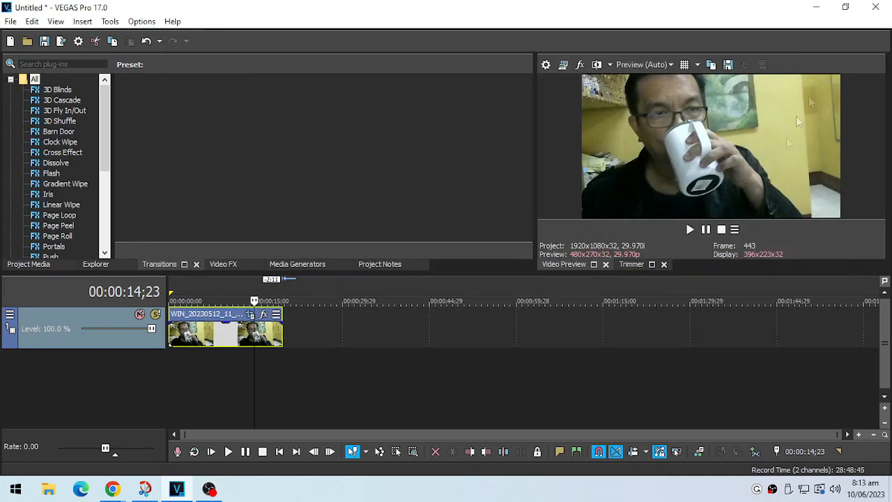
left_click(176, 288)
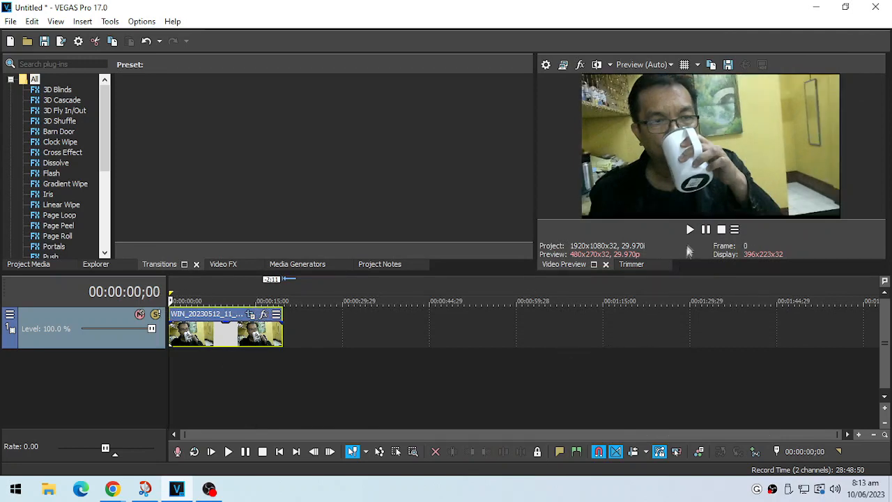
left_click(687, 230)
Step: Rotate the crop frame at the 00:00:18;02 keyframe to an angle of about -357.7 and play the clip
left_click(250, 314)
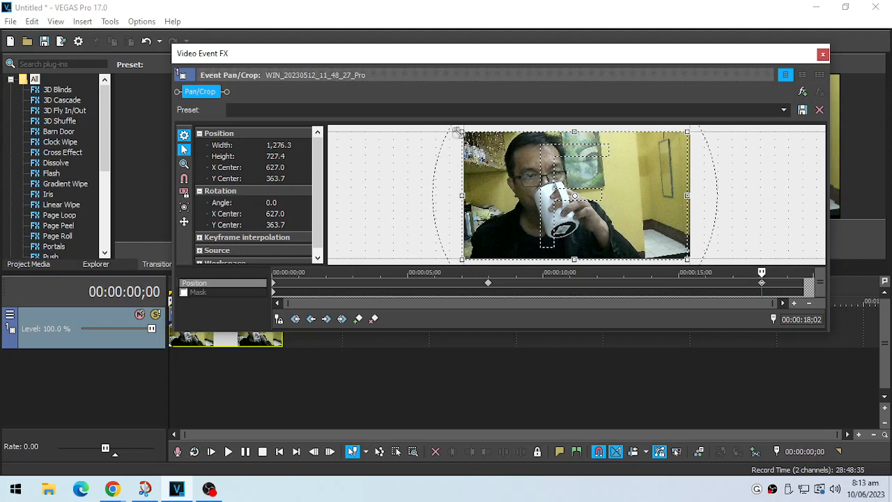
left_click_drag(449, 143, 501, 162)
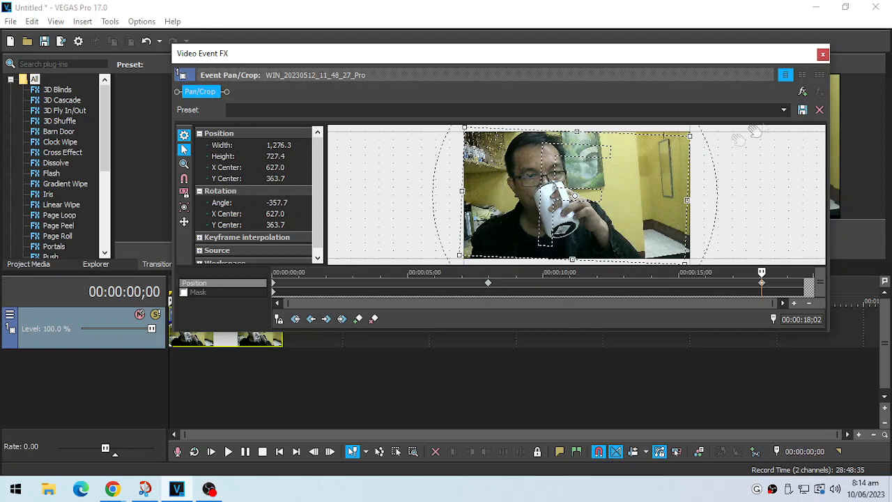
left_click(823, 56)
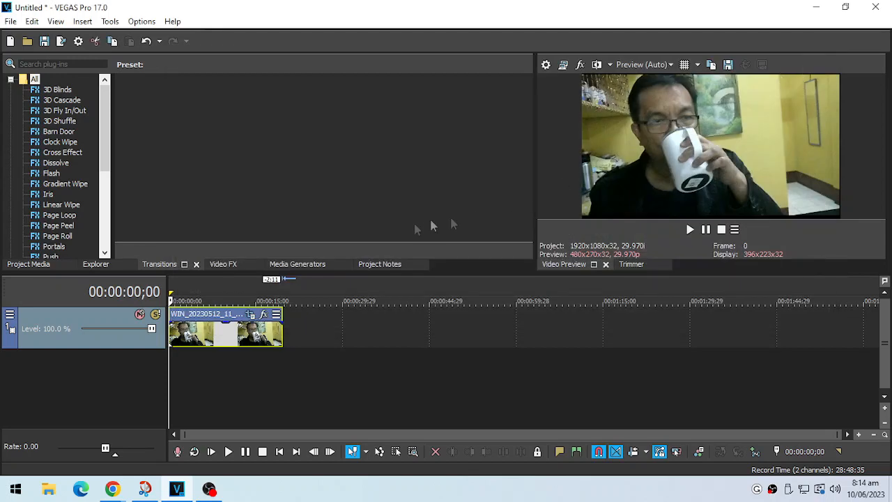
left_click(689, 230)
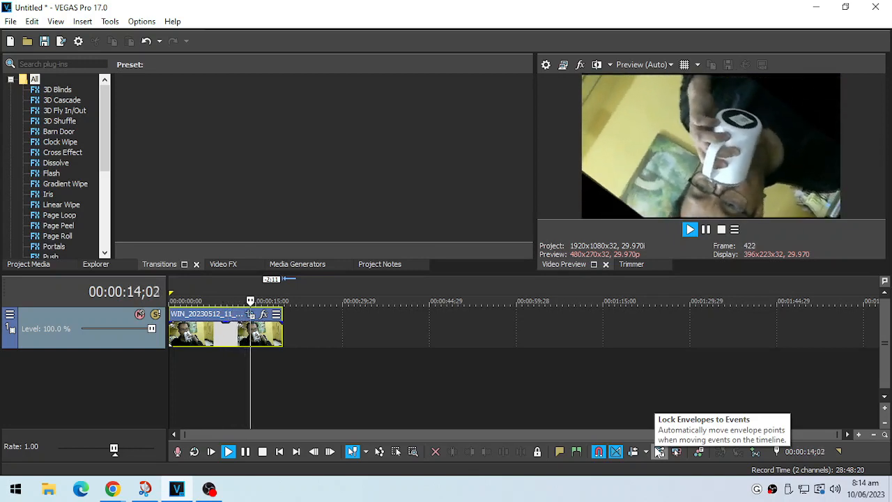
left_click(724, 232)
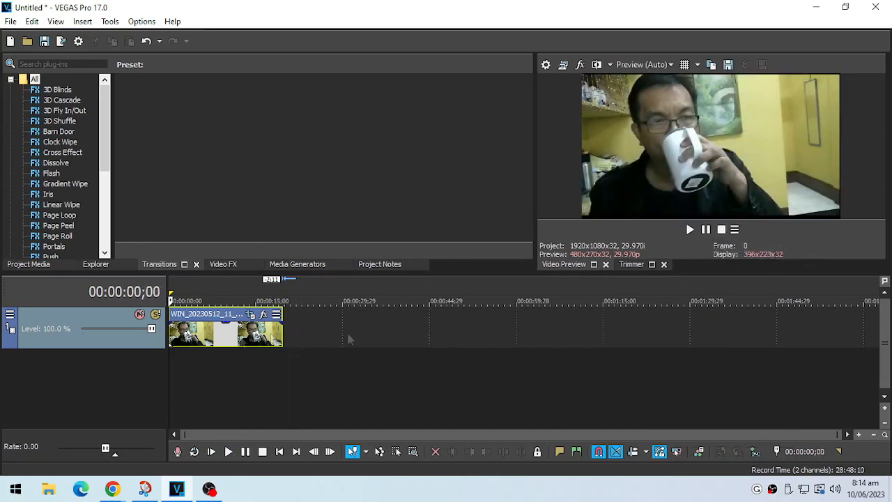
Step: Add the VEGAS Gaussian Blur effect with its default settings to the photo clip and play the clip
left_click(263, 315)
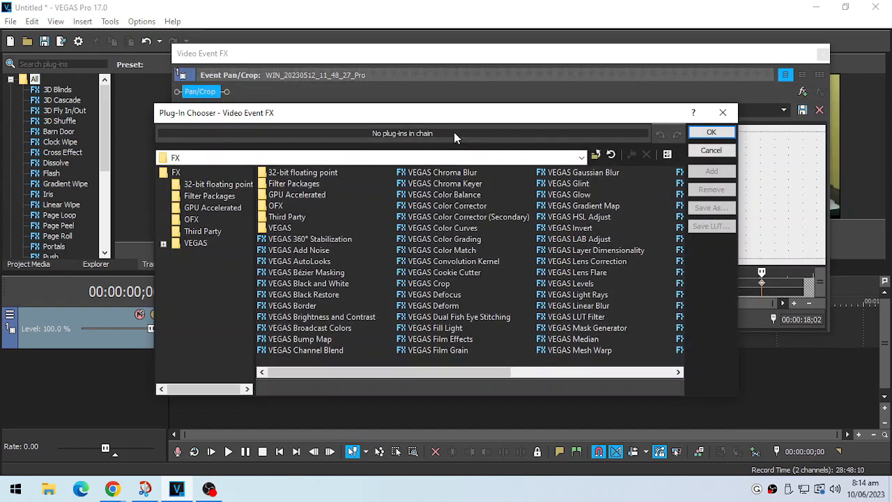
left_click_drag(449, 119, 569, 103)
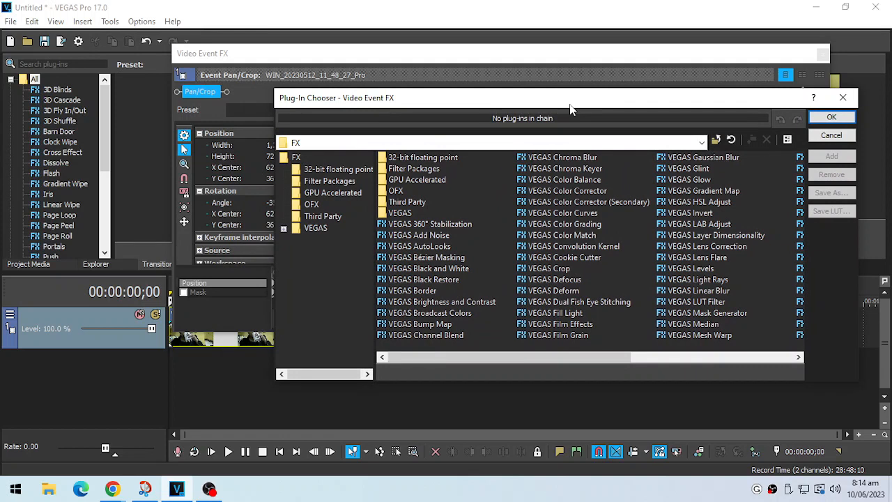
left_click(686, 159)
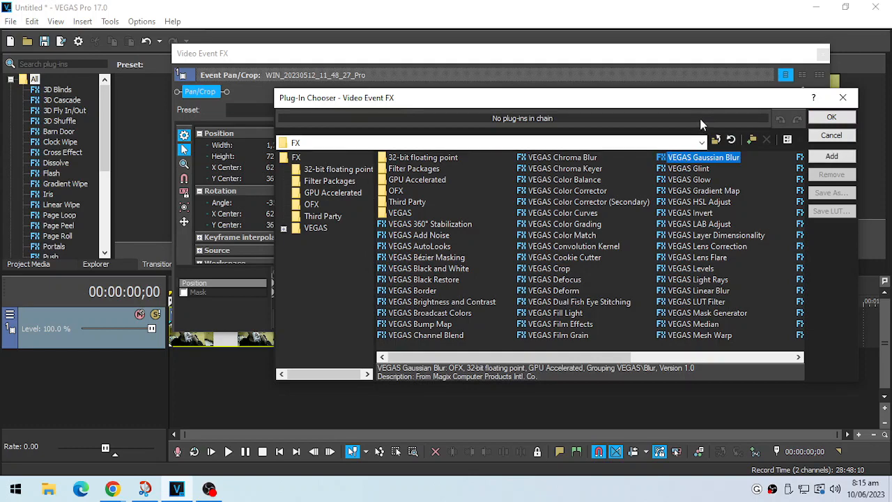
left_click_drag(699, 106, 638, 104)
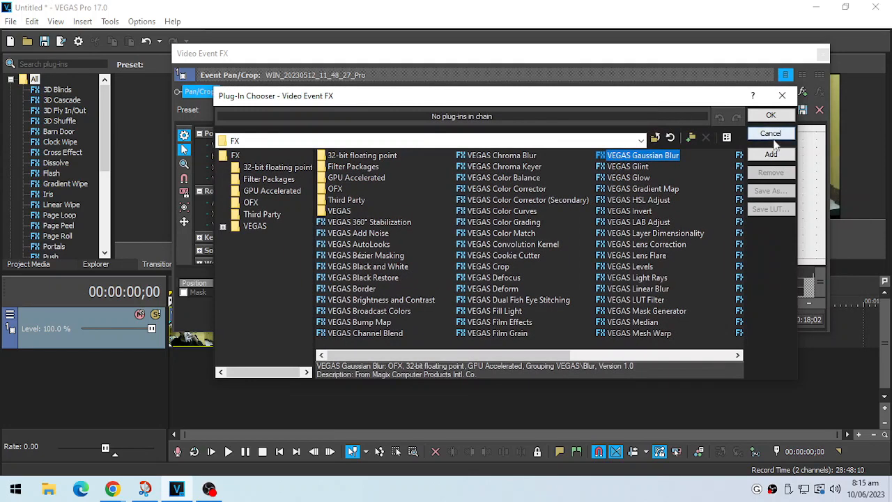
left_click(771, 154)
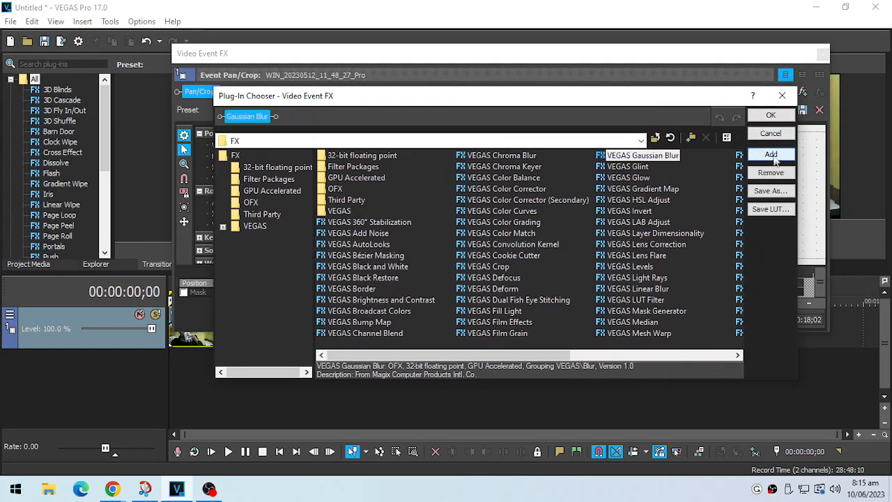
left_click(770, 115)
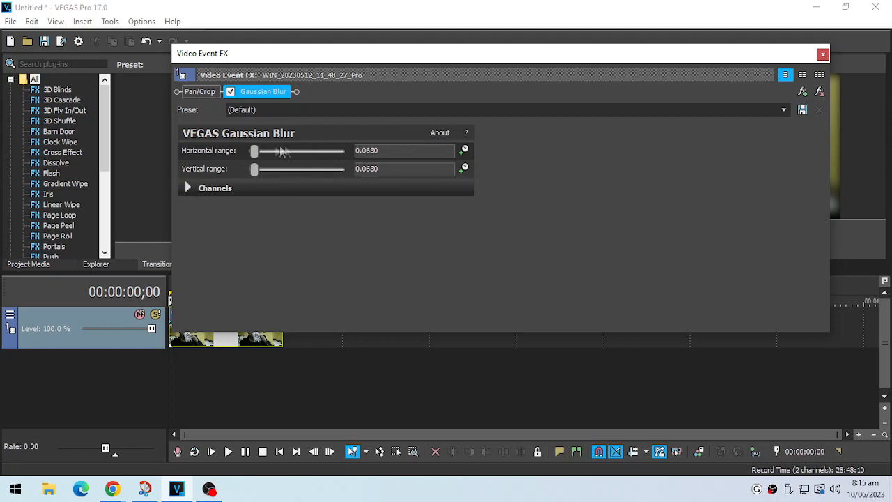
left_click(822, 54)
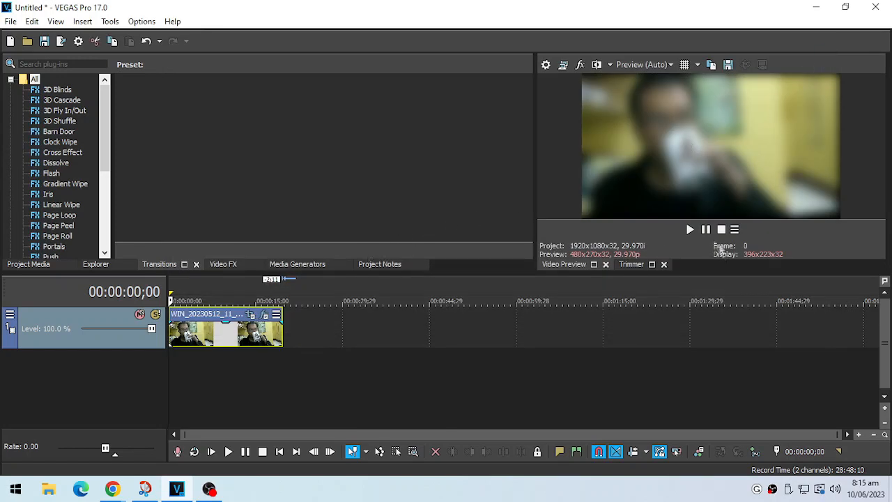
left_click(690, 229)
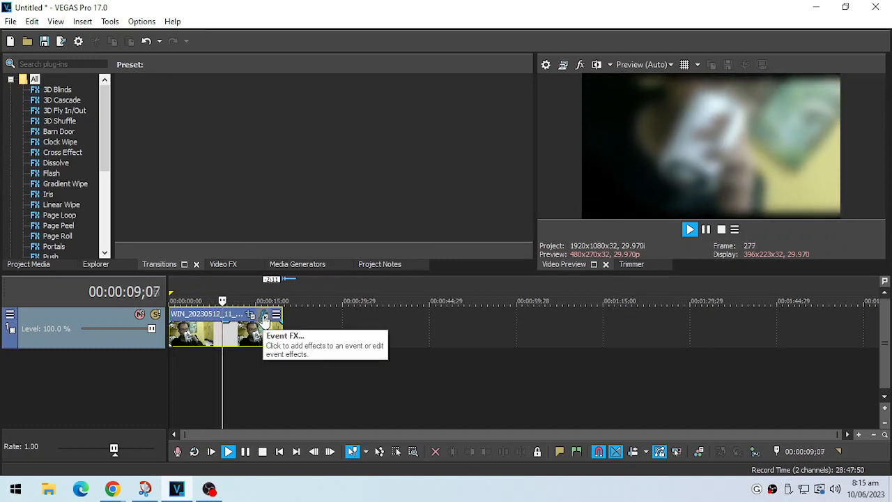
left_click(721, 229)
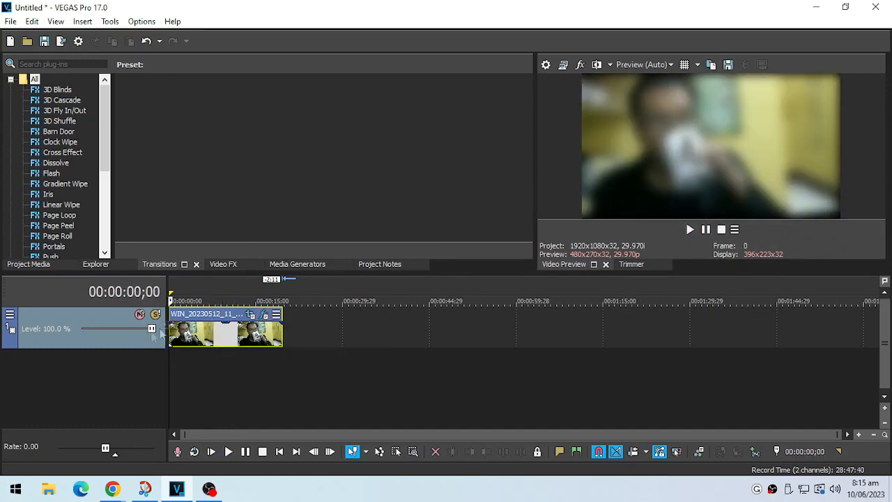
Step: Toggle the clip's Gaussian Blur off and back on, and remove the effect from the clip
left_click(264, 314)
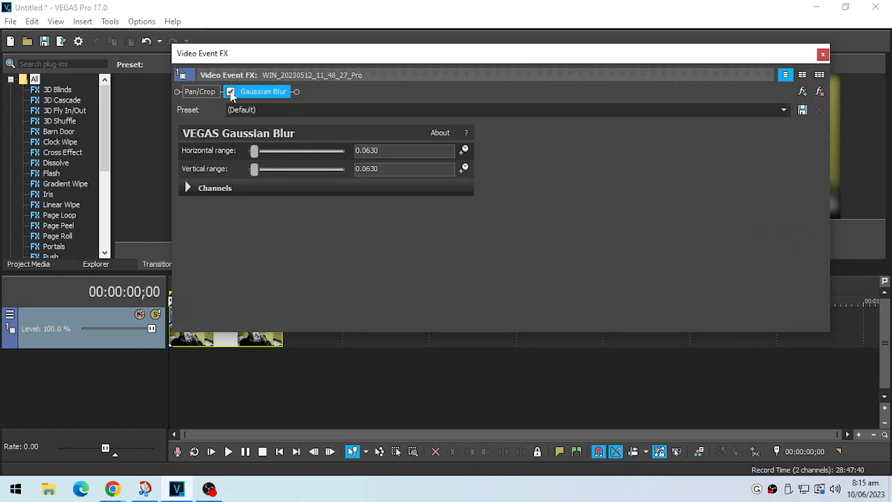
left_click(230, 92)
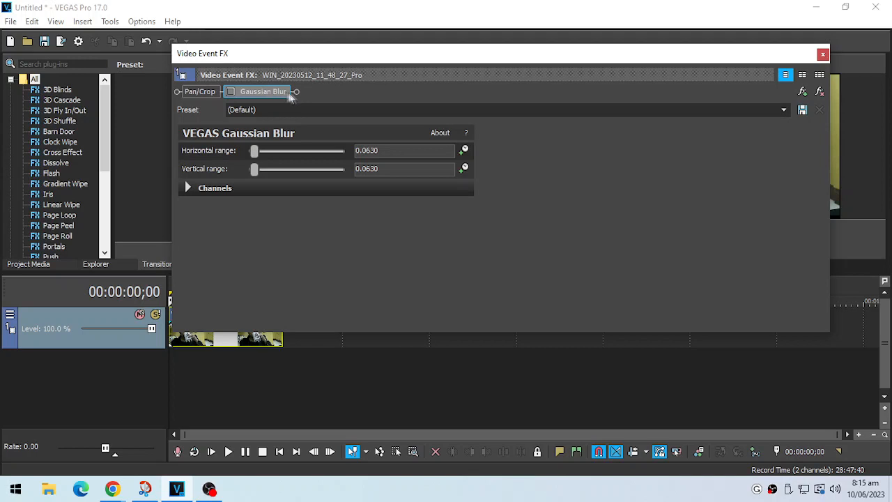
left_click(275, 91)
left_click(230, 92)
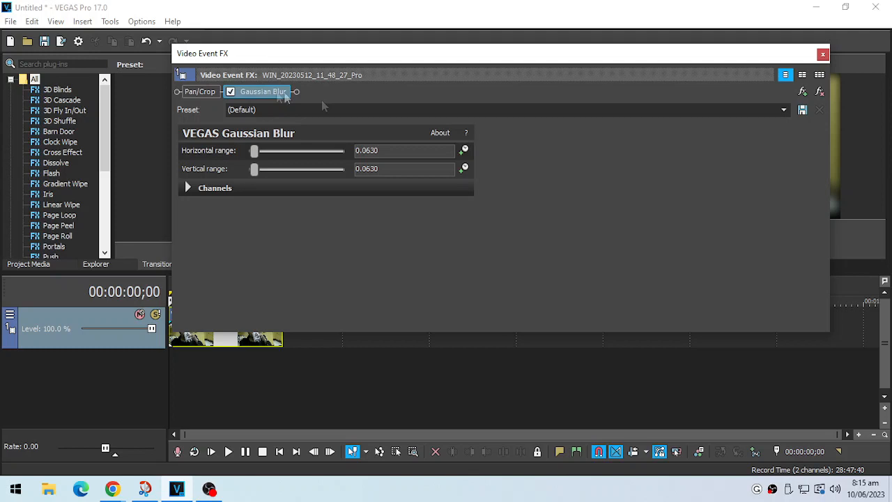
left_click(820, 92)
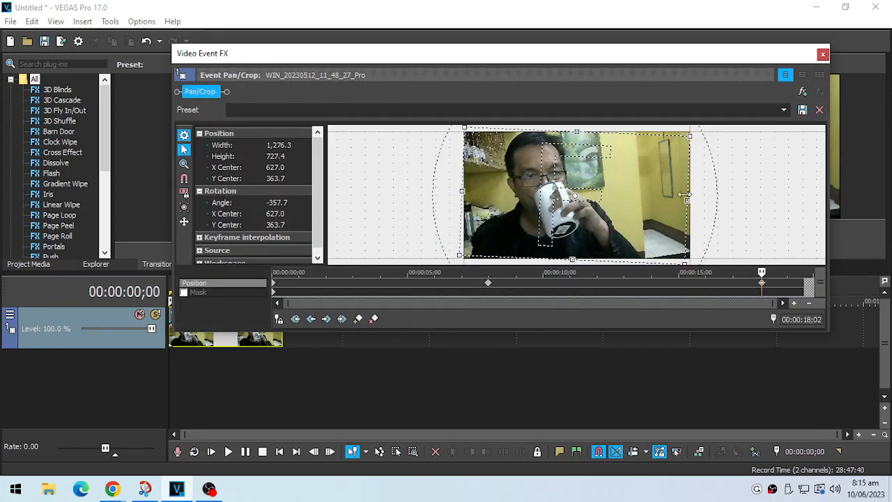
left_click(822, 53)
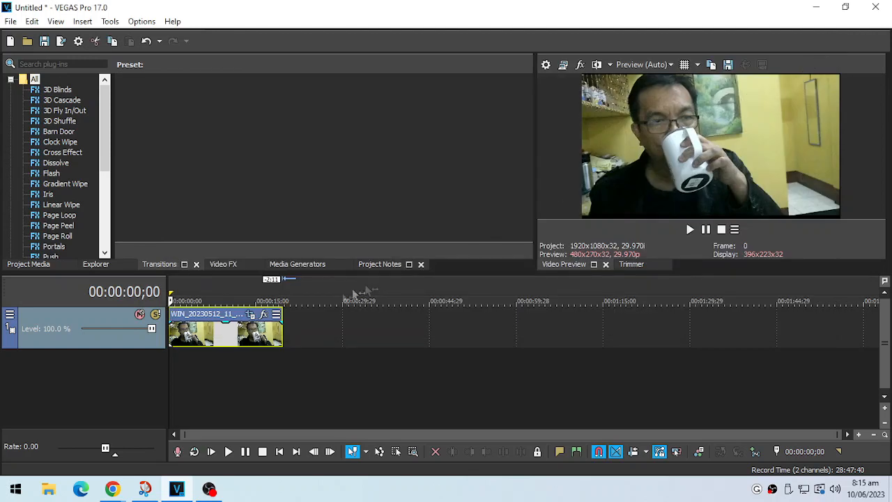
Step: Add the VEGAS Lens Flare effect with its default settings to the photo clip and play the clip
left_click(263, 314)
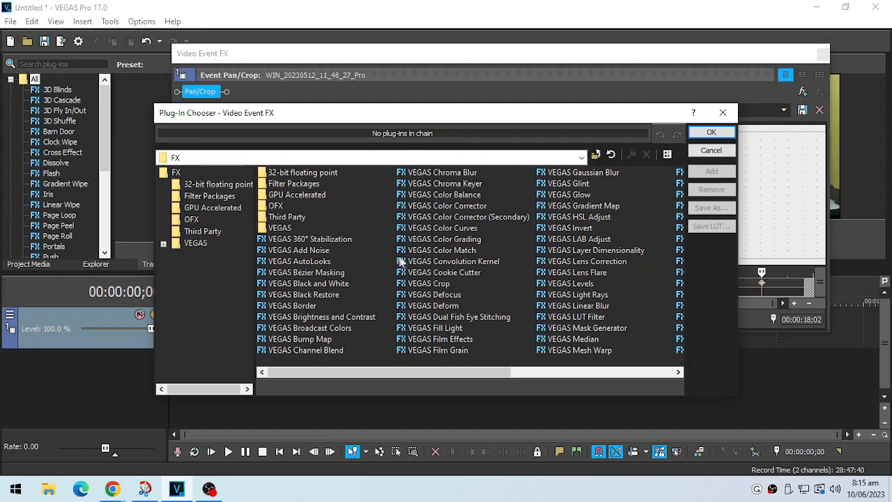
left_click(575, 274)
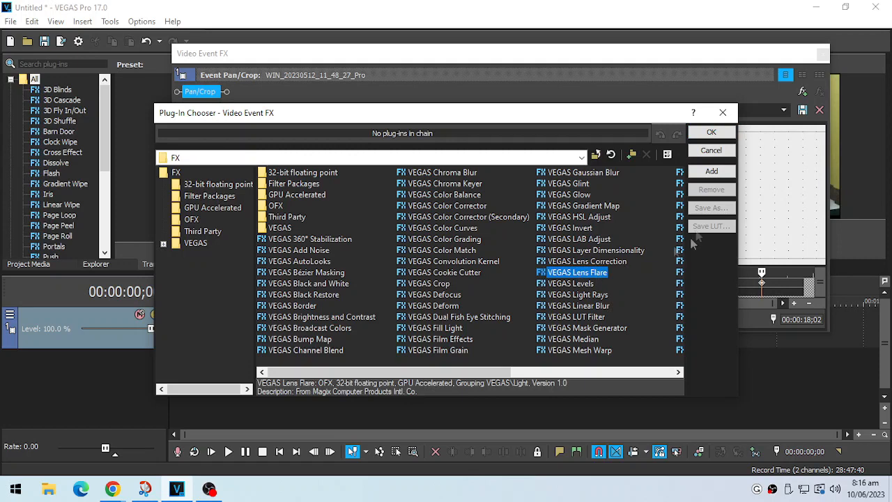
left_click(711, 133)
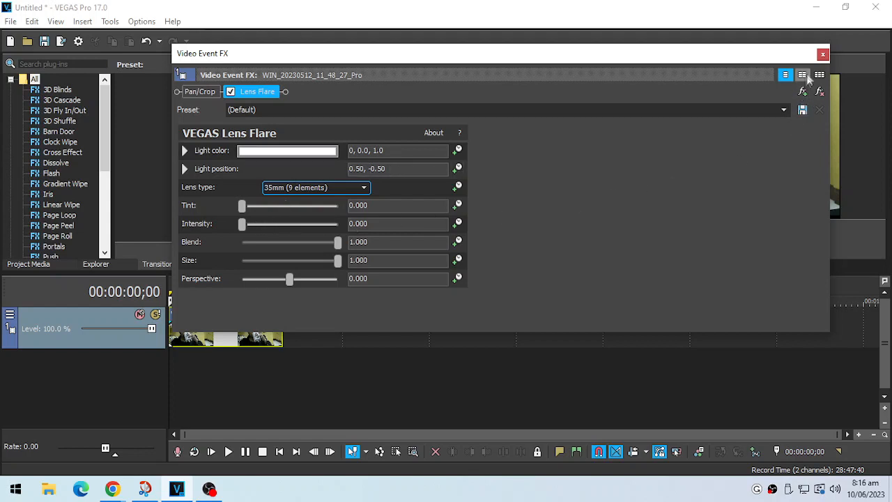
left_click(822, 55)
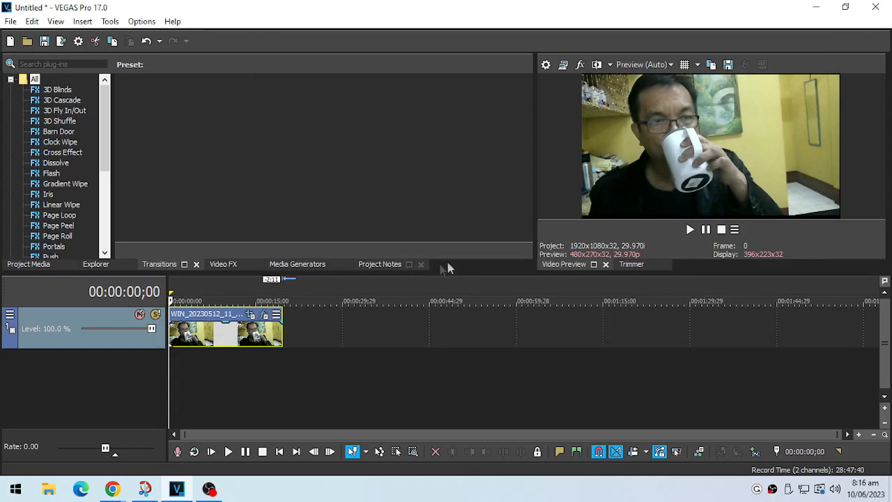
left_click(690, 230)
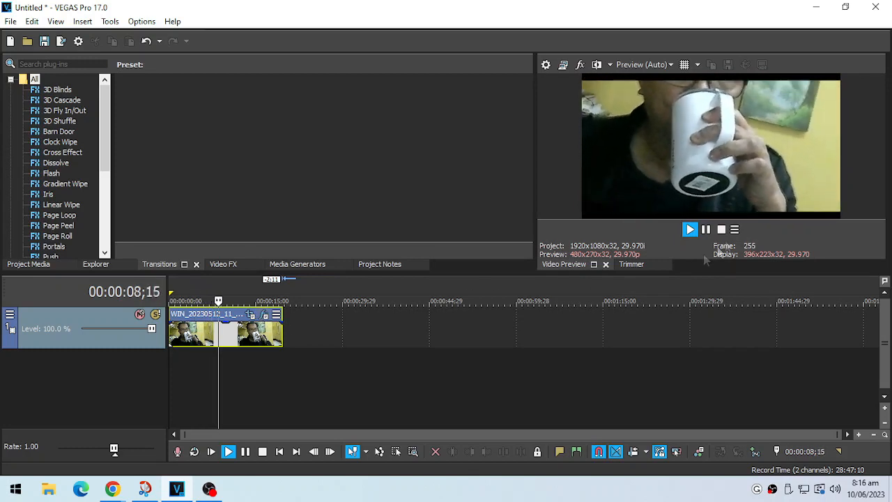
left_click(721, 229)
Step: Set the Lens Flare's light color to bright red, about 0, 0.83, 0.93 in HSV
left_click(265, 316)
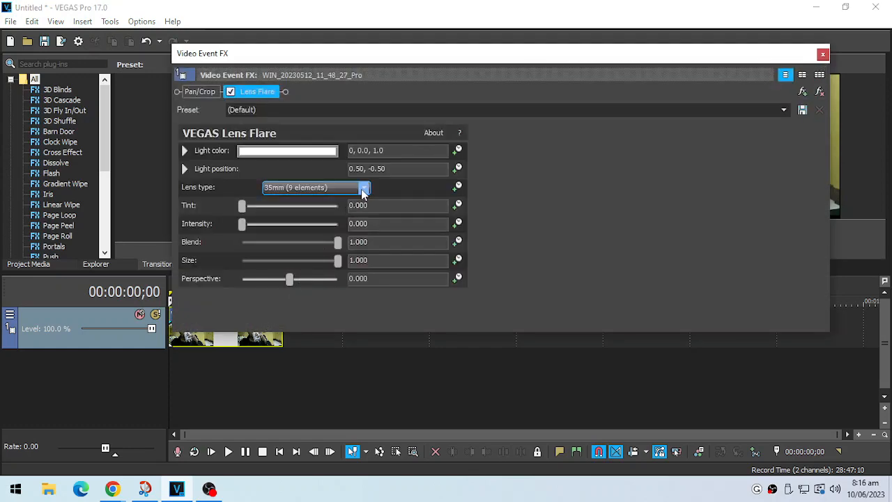
left_click(363, 189)
left_click(362, 189)
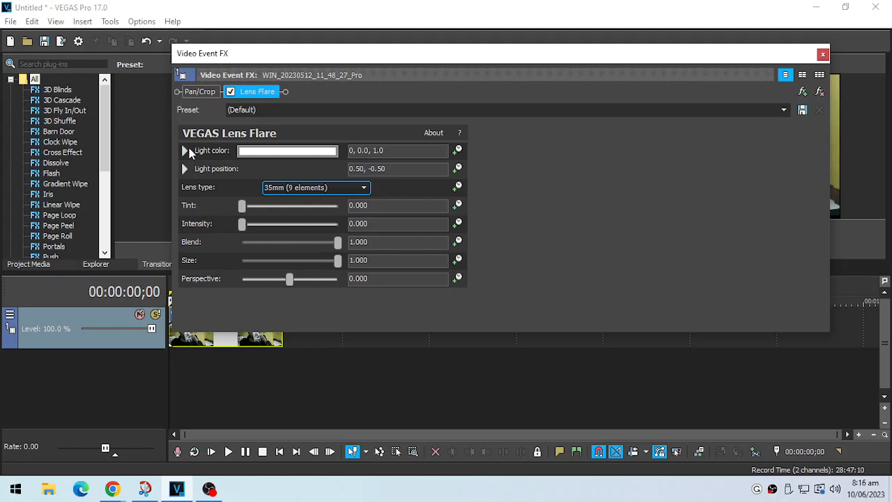
left_click(187, 152)
left_click(354, 224)
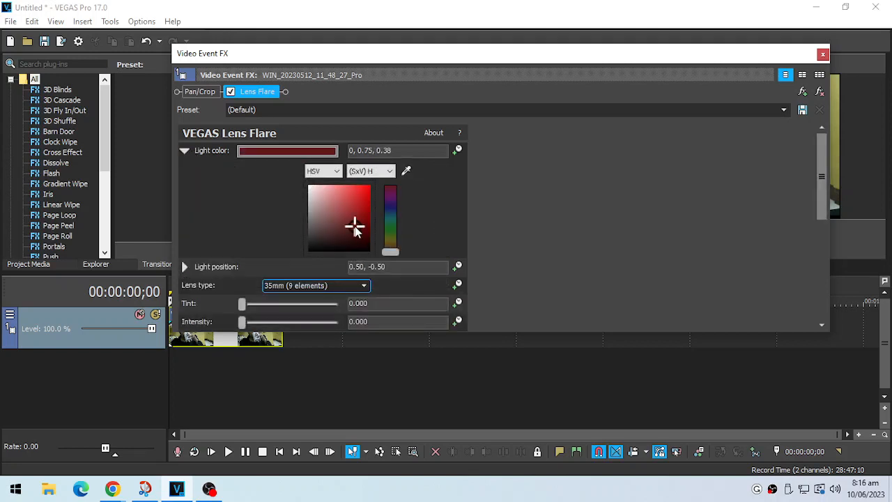
left_click(356, 199)
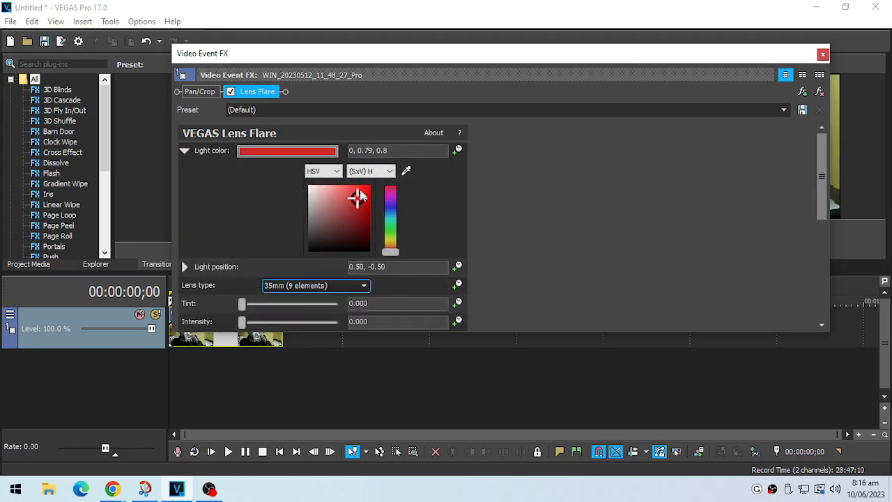
left_click_drag(357, 197, 360, 190)
Step: Raise the Lens Flare's intensity to about 0.653 and play the clip
scroll(562, 220, "down", 3)
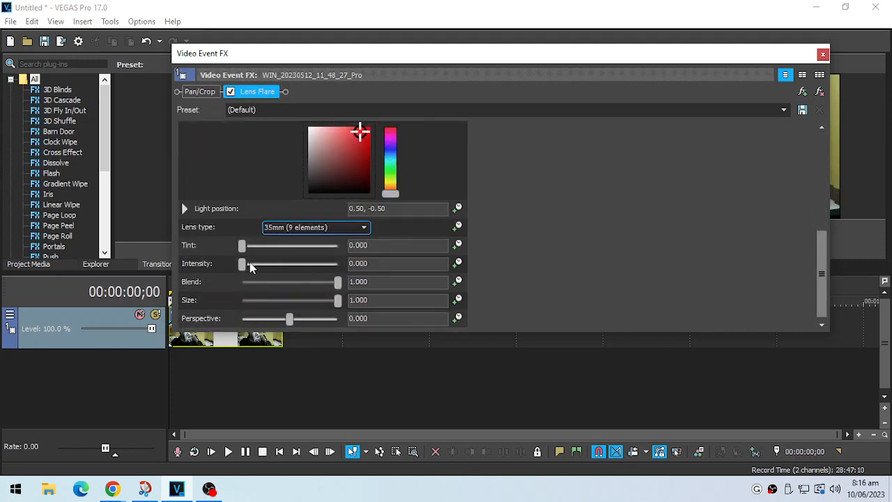
left_click_drag(245, 270, 274, 276)
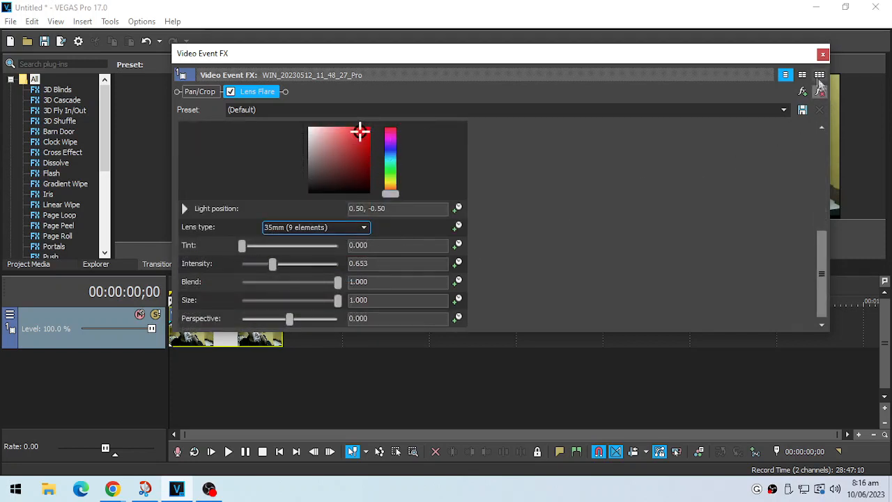
left_click(822, 54)
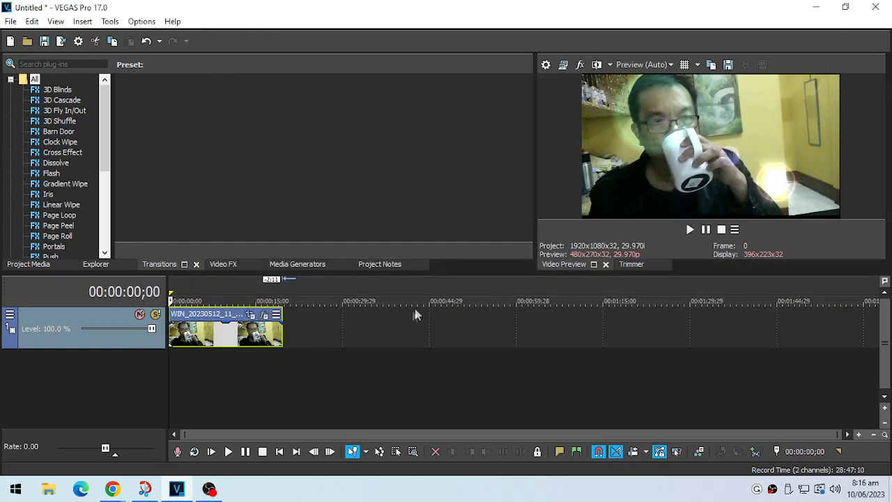
left_click(692, 229)
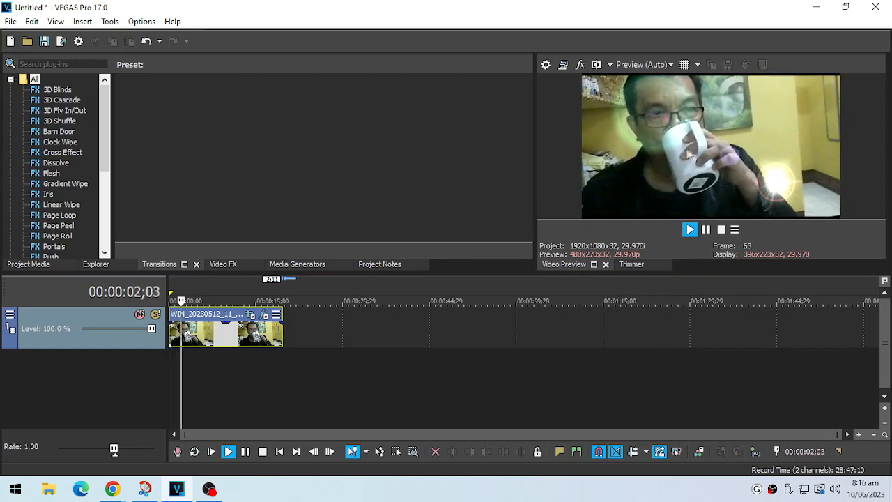
left_click(722, 235)
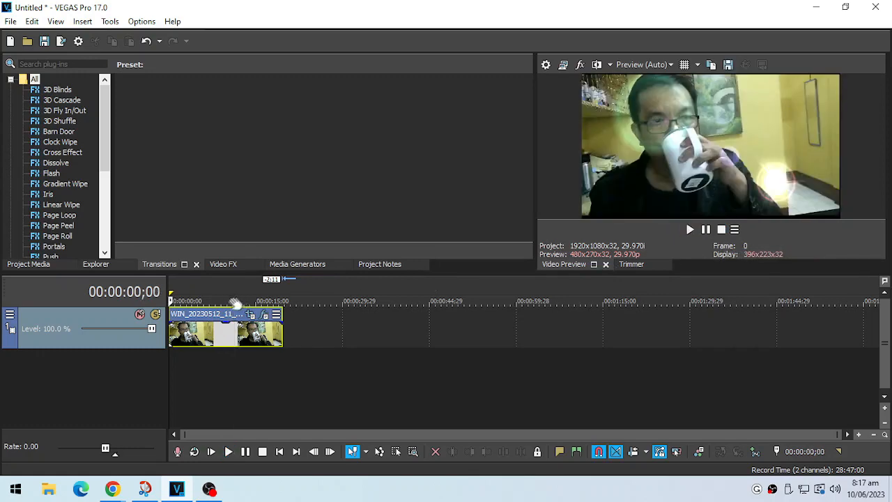
Step: Browse the effect plug-ins that can be chained with Lens Flare, and close the clip's effect settings
left_click(265, 315)
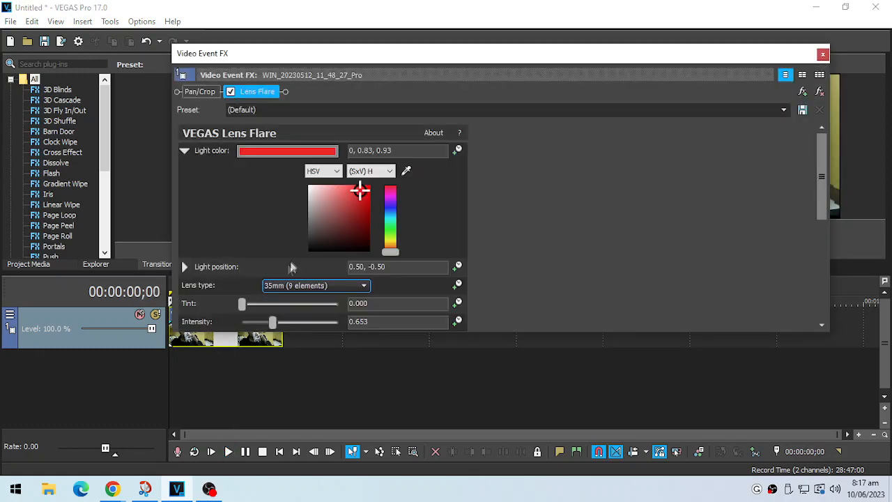
left_click(802, 91)
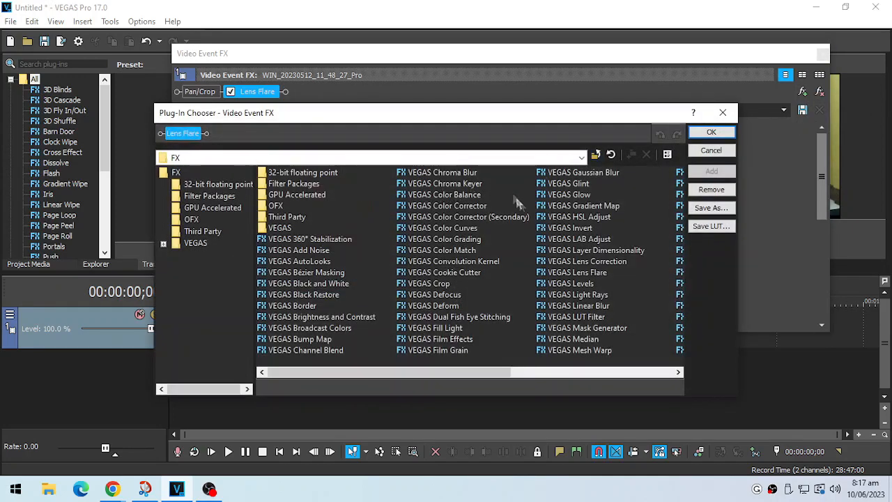
left_click_drag(390, 374, 564, 376)
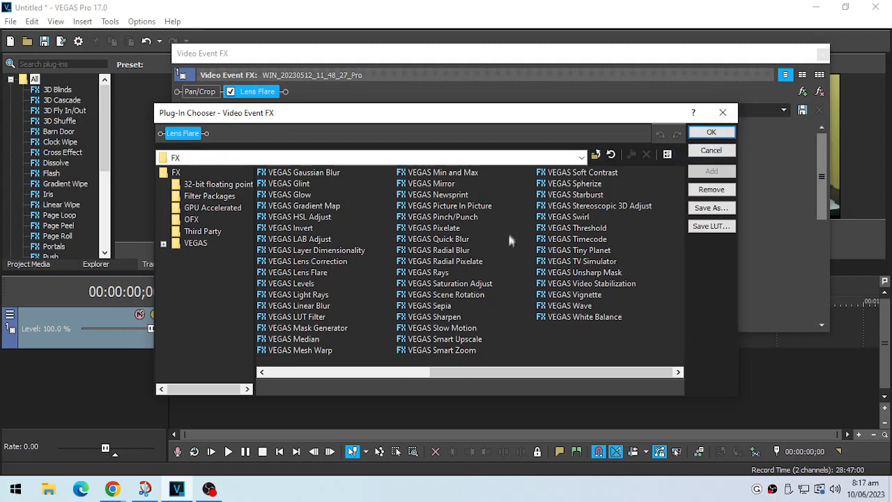
left_click(723, 113)
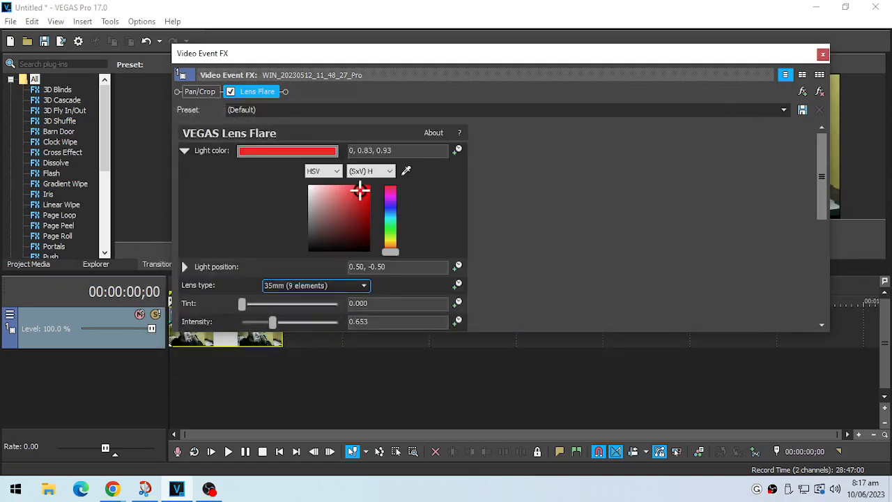
left_click(823, 54)
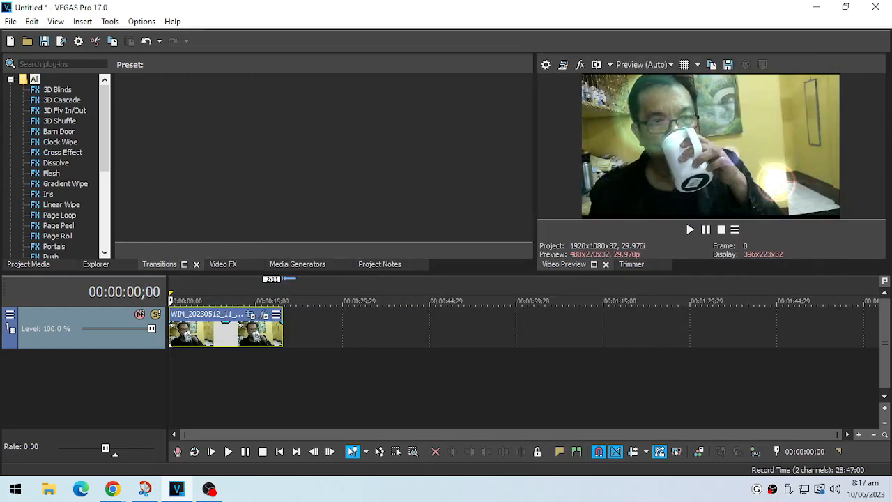